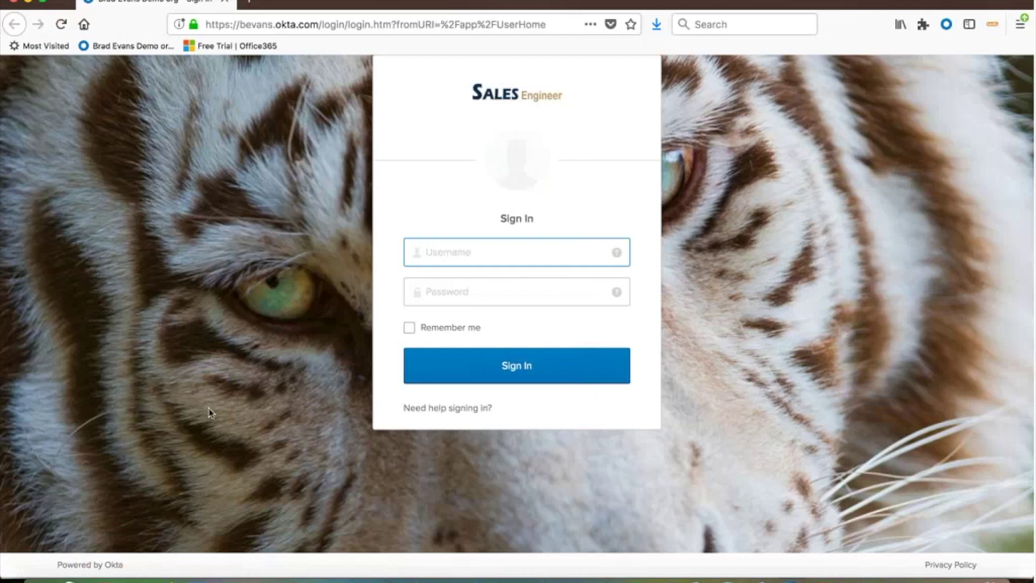
# - Sign in to Okta with the username and password to trigger an Okta Verify push
pyautogui.write('brade')
pyautogui.press('Tab')
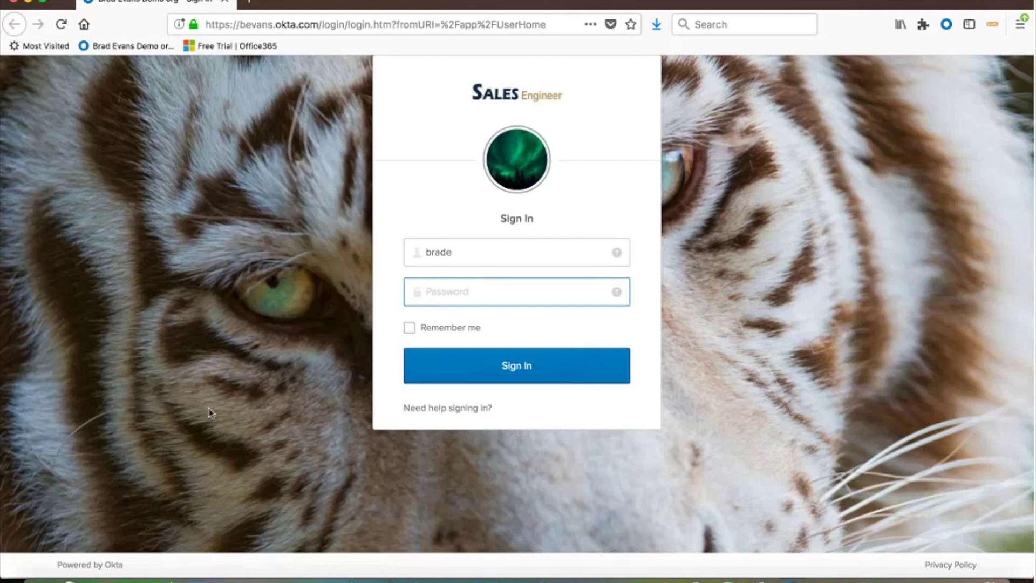
pyautogui.write('••••••••••')
pyautogui.press('Return')
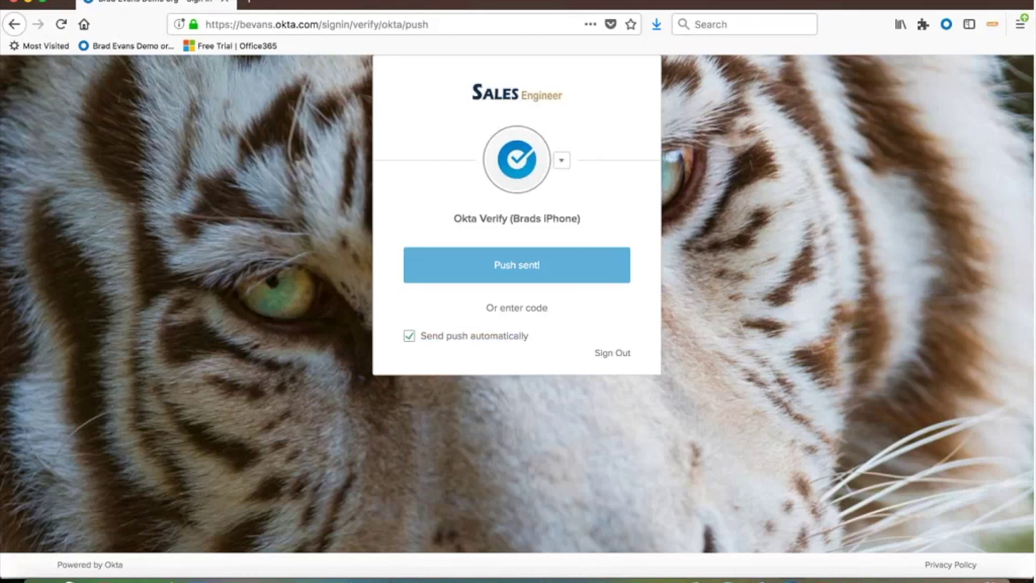
# - Bring up the iPhone mirror in QuickTime Player to approve the Okta Verify login
pyautogui.moveTo(665, 580)
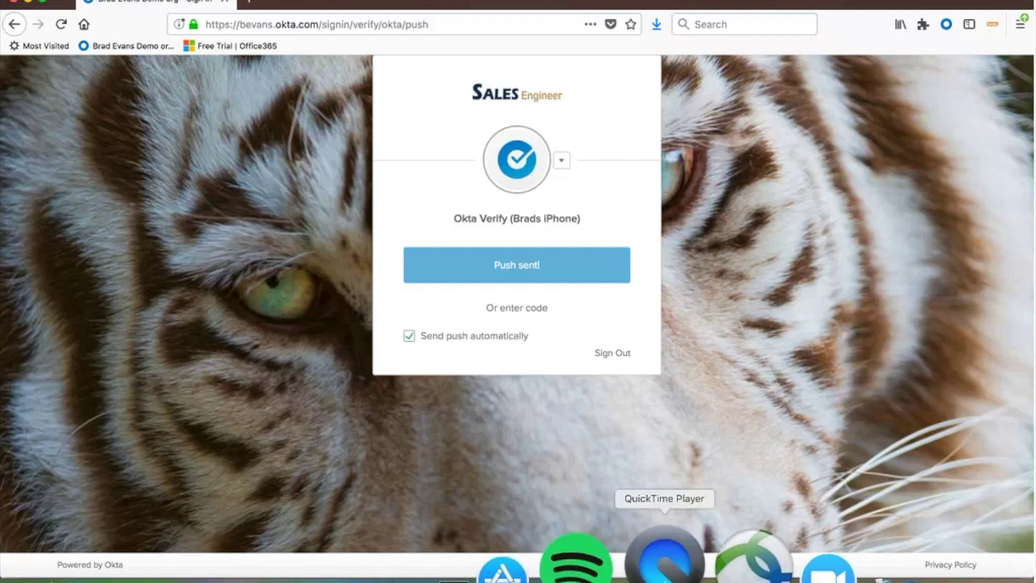
pyautogui.click(664, 564)
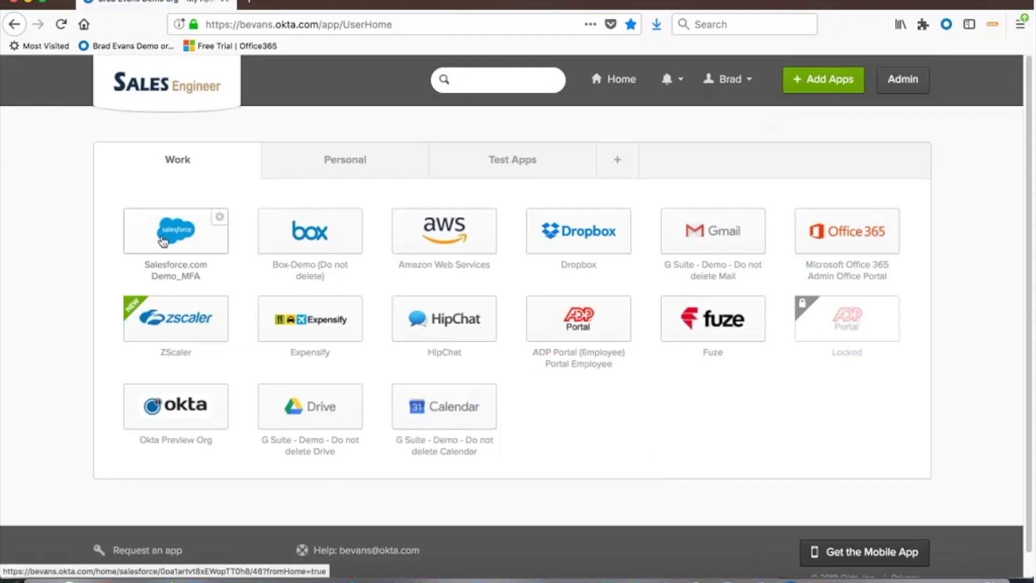
# - Launch Salesforce through single sign-on from its tile, then return to the Okta tab
pyautogui.click(164, 263)
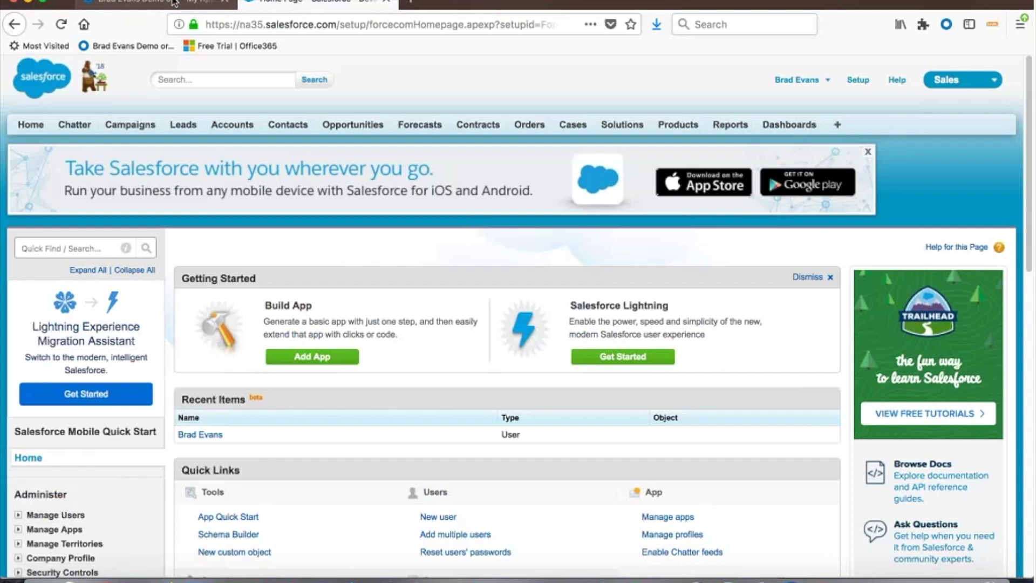
pyautogui.click(163, 5)
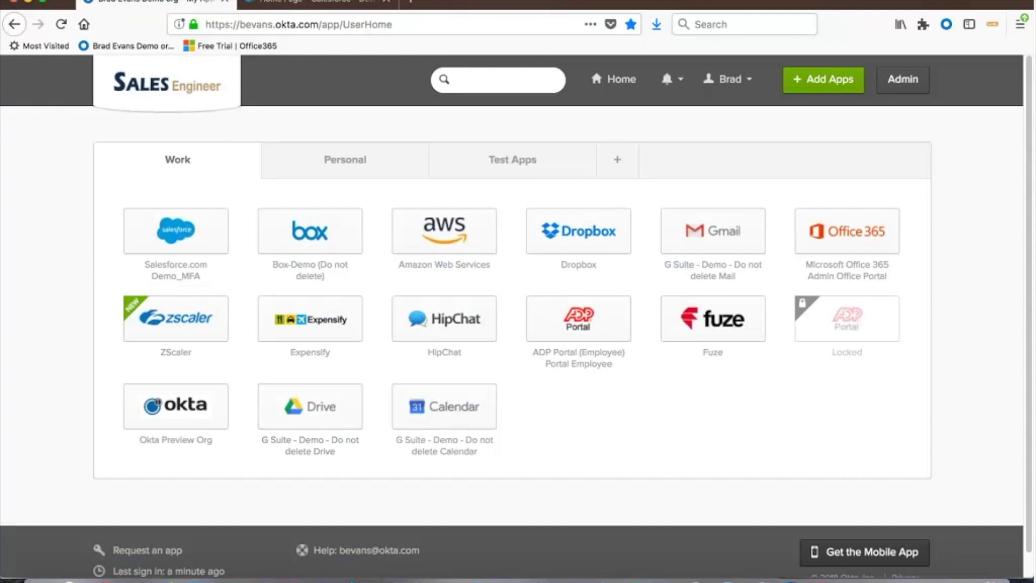
# - Launch Box-Demo's All Files through single sign-on, then return to the Okta tab
pyautogui.click(340, 239)
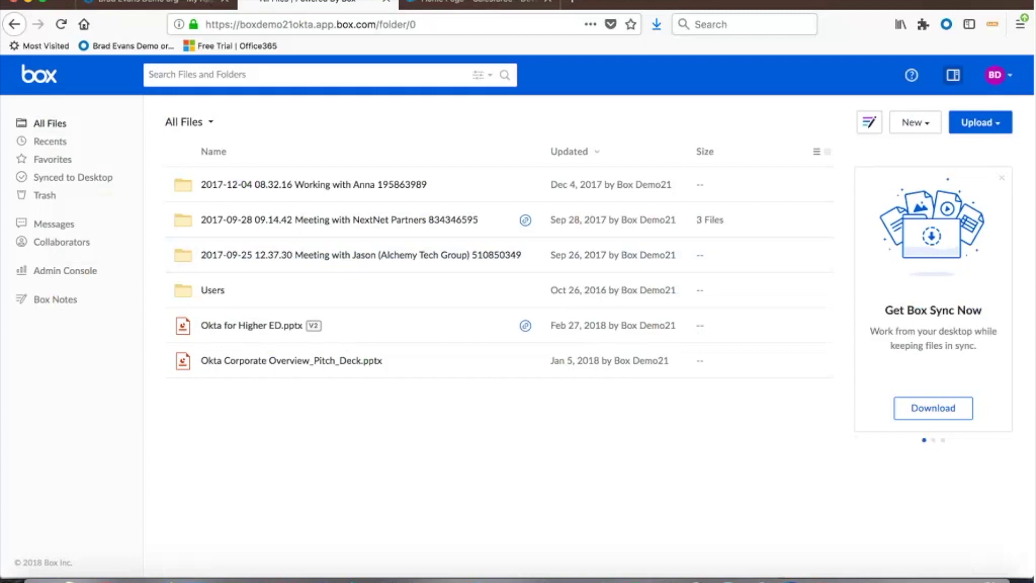
pyautogui.click(157, 5)
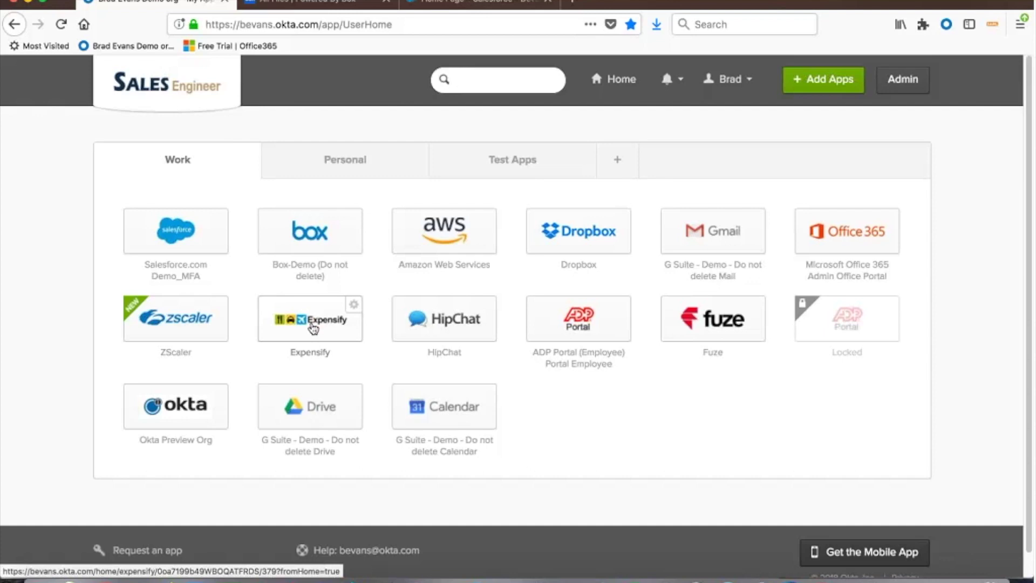
# - Launch Expensify from its Okta dashboard tile to open its Inbox
pyautogui.click(313, 328)
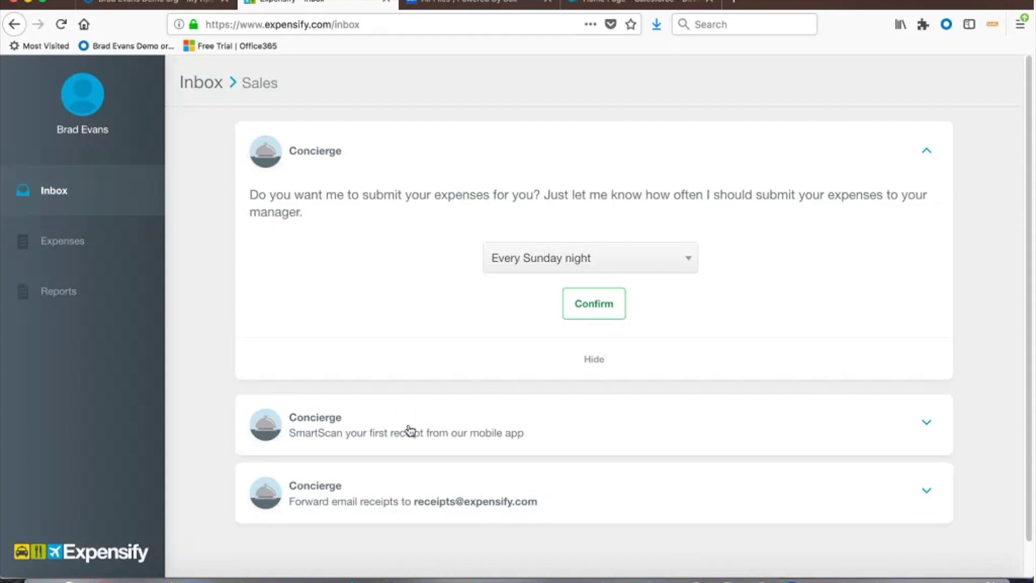
# - Leave the Expensify tab and return to the Okta Work apps page
pyautogui.click(386, 1)
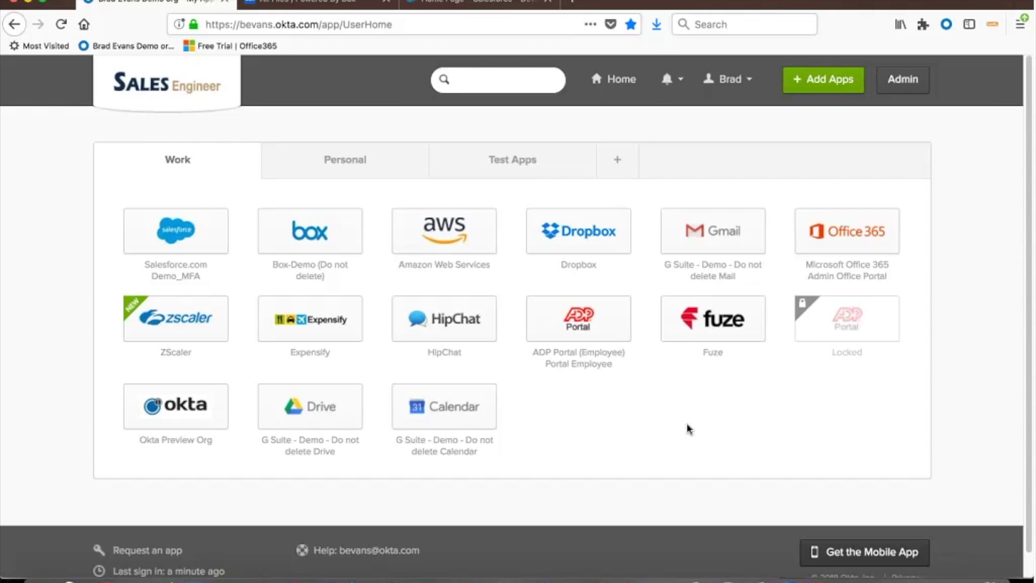
# - Go to the Multifactor settings page in the Okta admin console
pyautogui.click(912, 87)
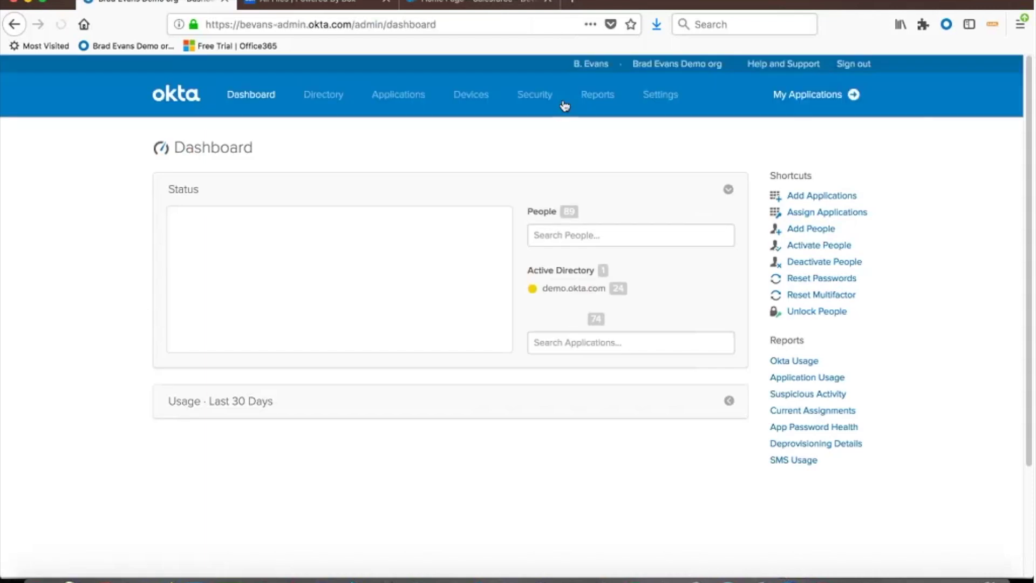
pyautogui.moveTo(547, 98)
pyautogui.click(546, 185)
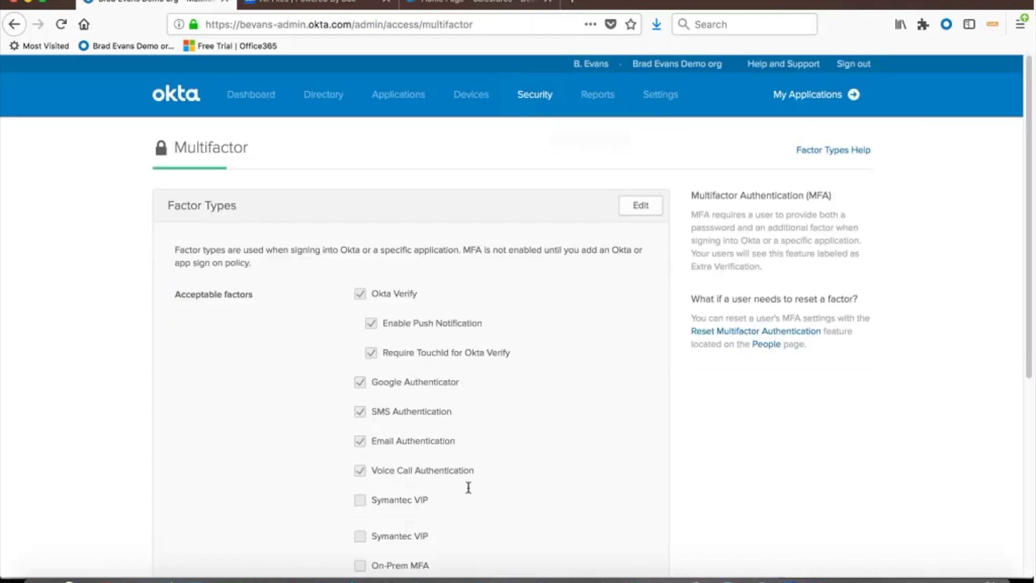
# - Make the acceptable factor types editable and view the RSA SecurID factor settings
pyautogui.scroll(-3, 442, 475)
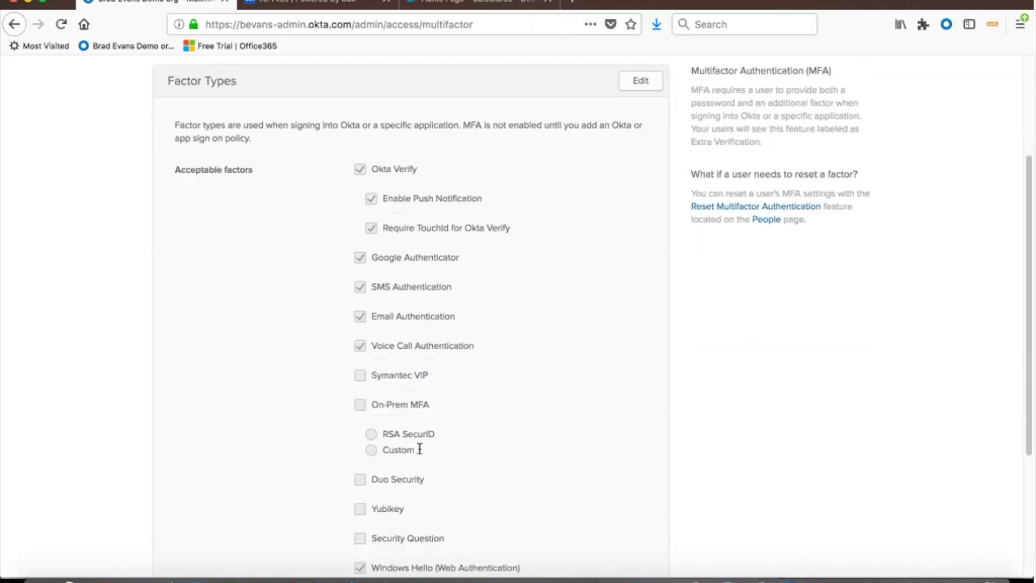
pyautogui.click(645, 82)
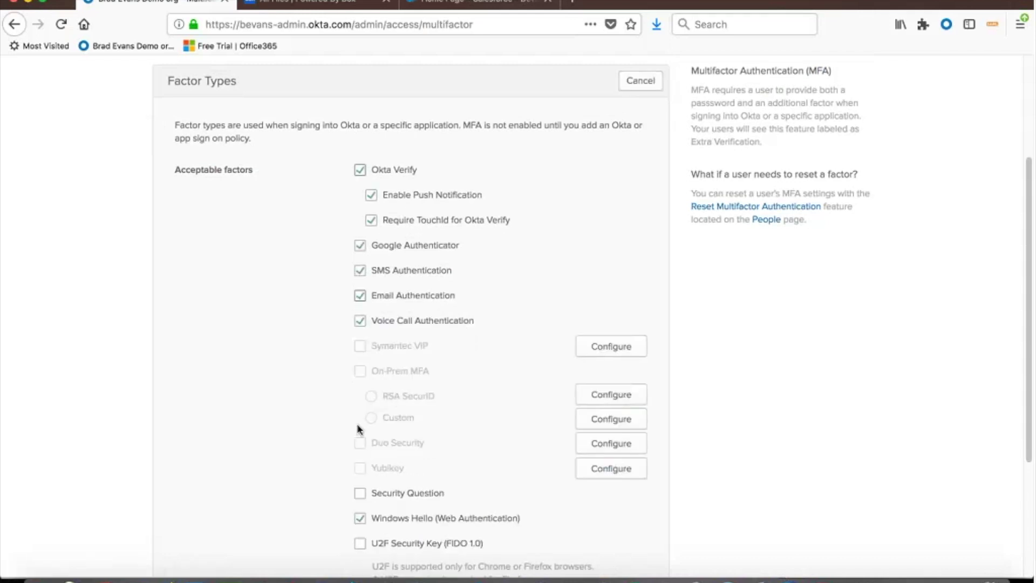
pyautogui.scroll(3, 539, 210)
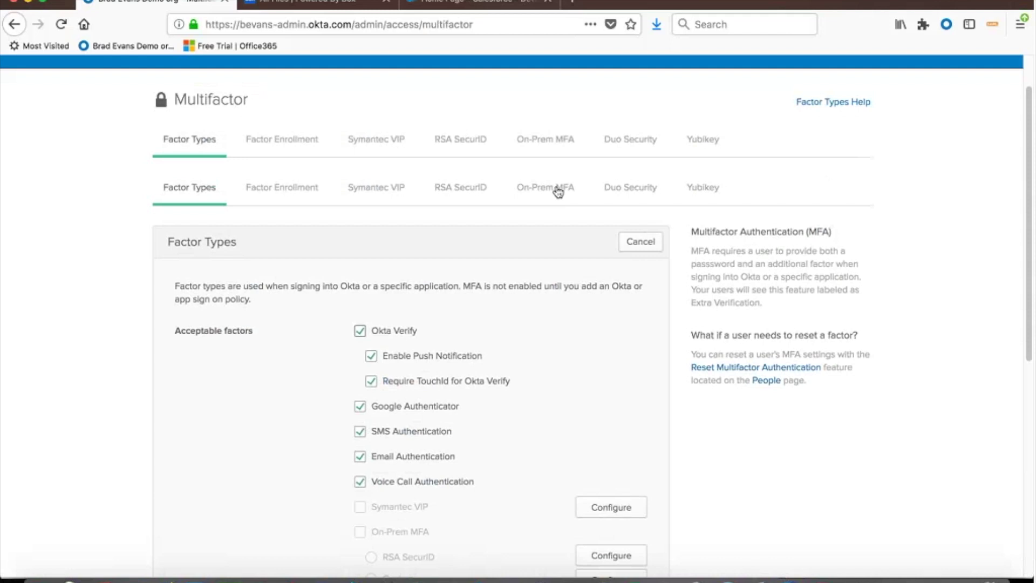
pyautogui.click(452, 194)
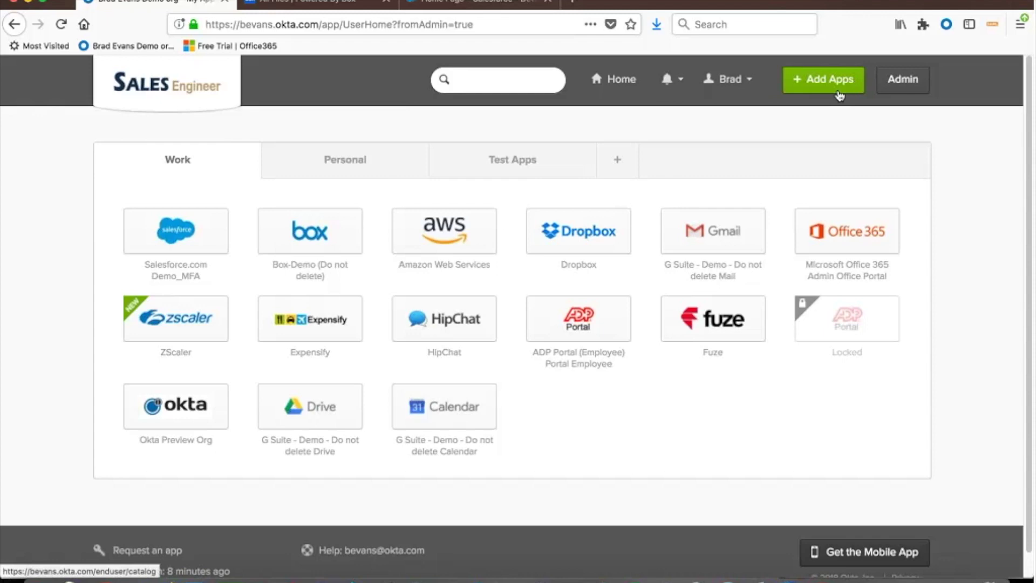
# - Show the Personal apps on the dashboard and open the SouthWest app's settings
pyautogui.click(372, 170)
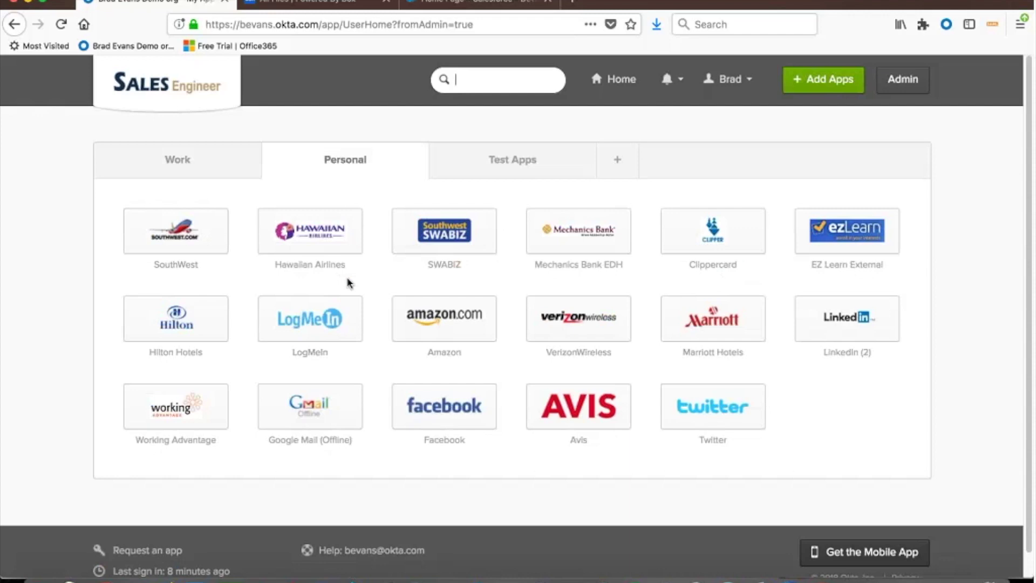
pyautogui.click(219, 217)
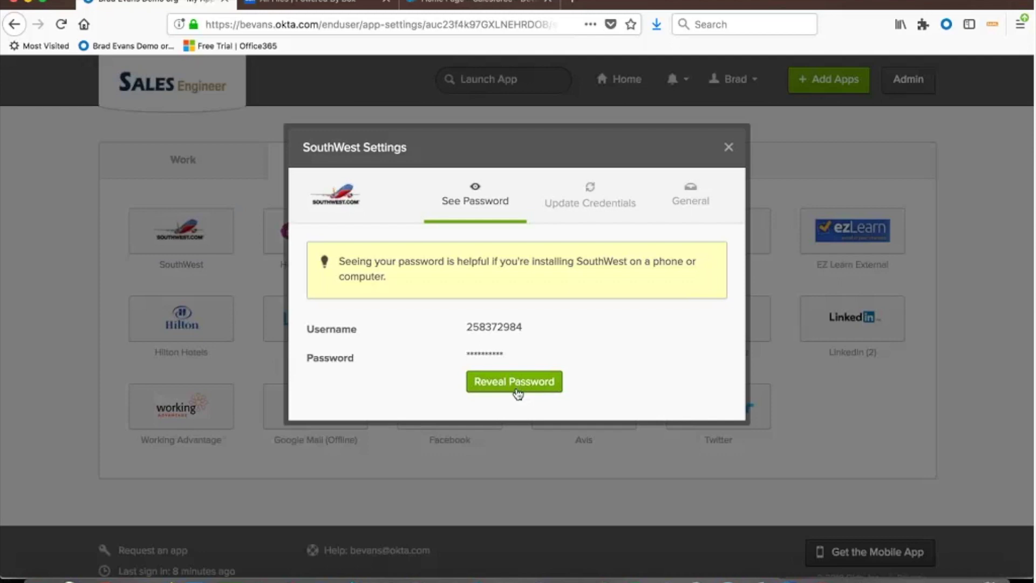
# - Reveal the stored SouthWest password in its settings window
pyautogui.click(516, 392)
# - Hide the SouthWest password again and close its settings window
pyautogui.click(507, 391)
pyautogui.click(728, 146)
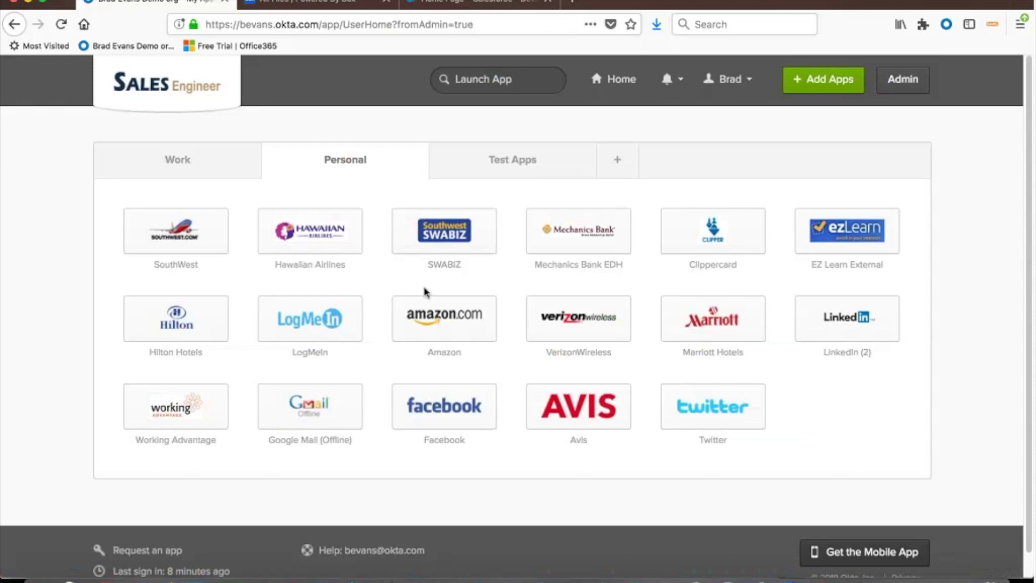
# - Return the end-user dashboard to the Work tab with Salesforce, Box, AWS and Expensify tiles
pyautogui.moveTo(219, 233)
pyautogui.moveTo(196, 248)
pyautogui.click(198, 162)
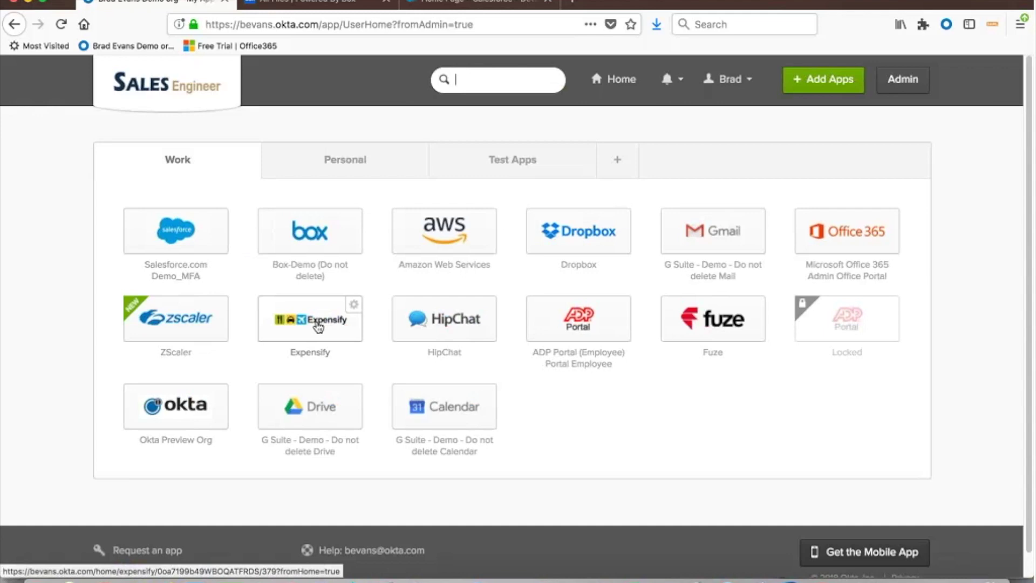
# - In the admin console, find the Expensify application by searching 'Ex' and open its Sign On tab
pyautogui.click(903, 79)
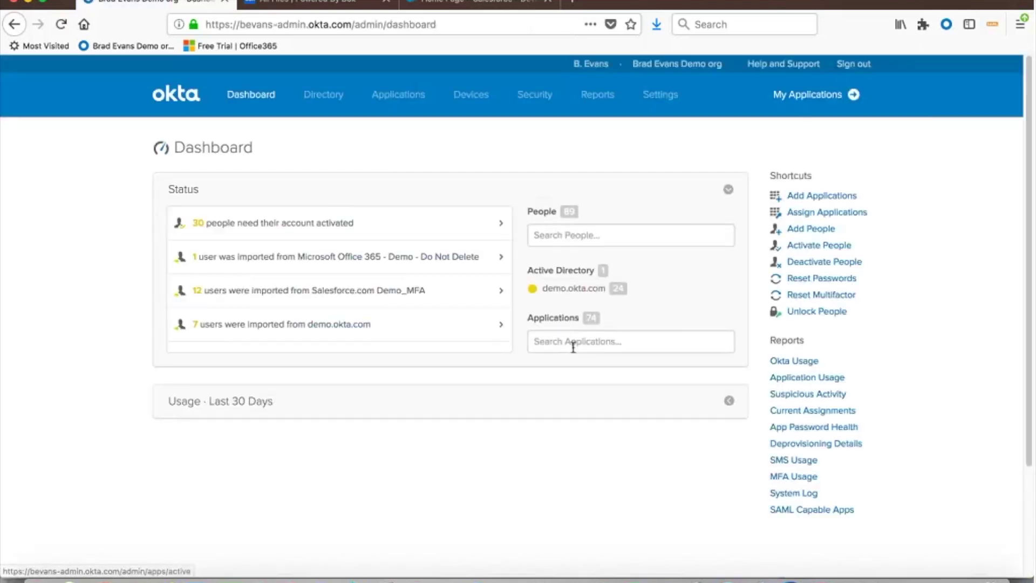
pyautogui.click(572, 343)
pyautogui.write('Ex')
pyautogui.press('Return')
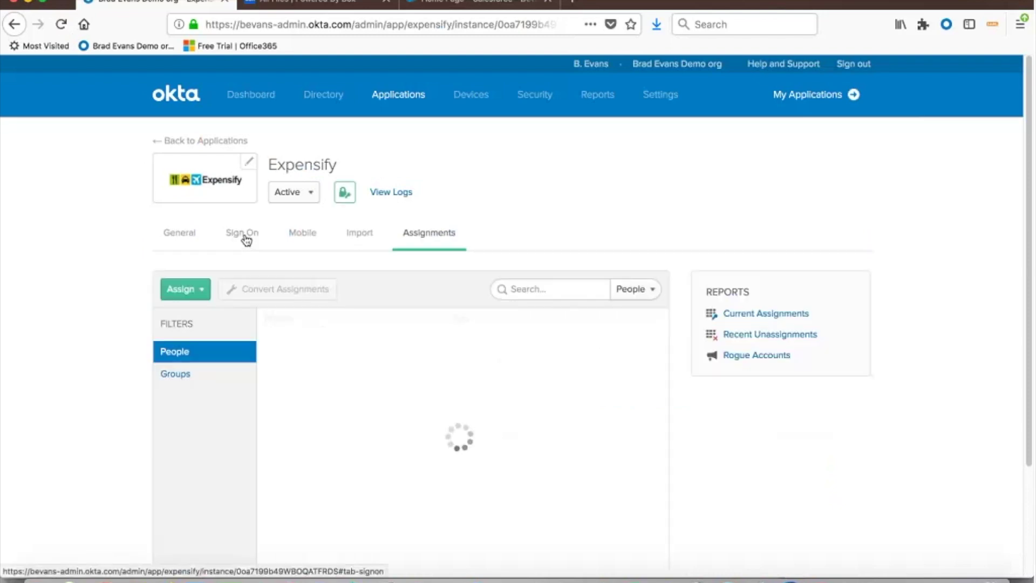
pyautogui.click(244, 235)
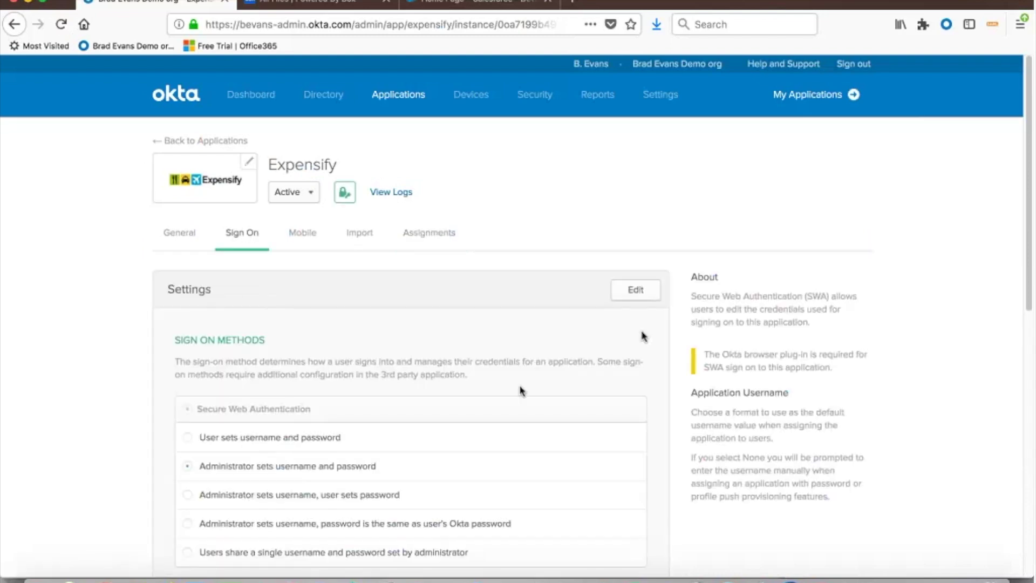
# - Edit Expensify's sign-on credentials and select 'Users share a single username and password set by administrator'
pyautogui.click(636, 290)
pyautogui.scroll(-3, 541, 338)
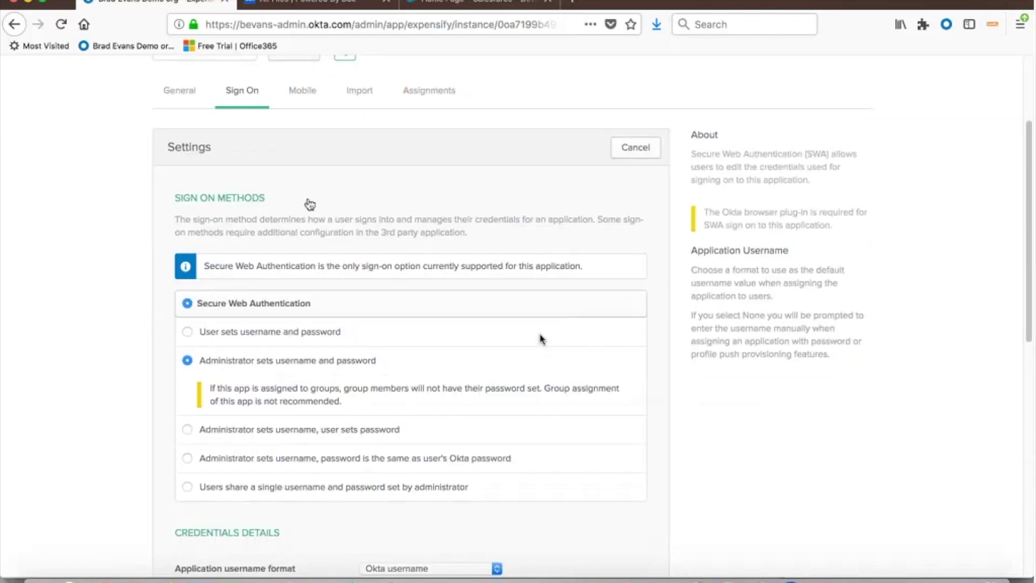
pyautogui.scroll(-2, 541, 338)
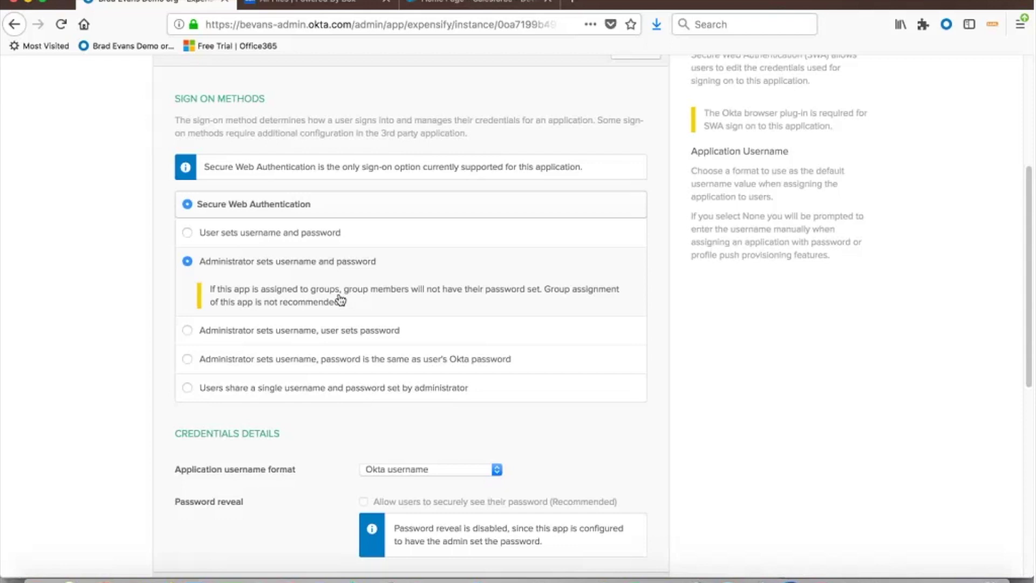
pyautogui.scroll(-1, 280, 237)
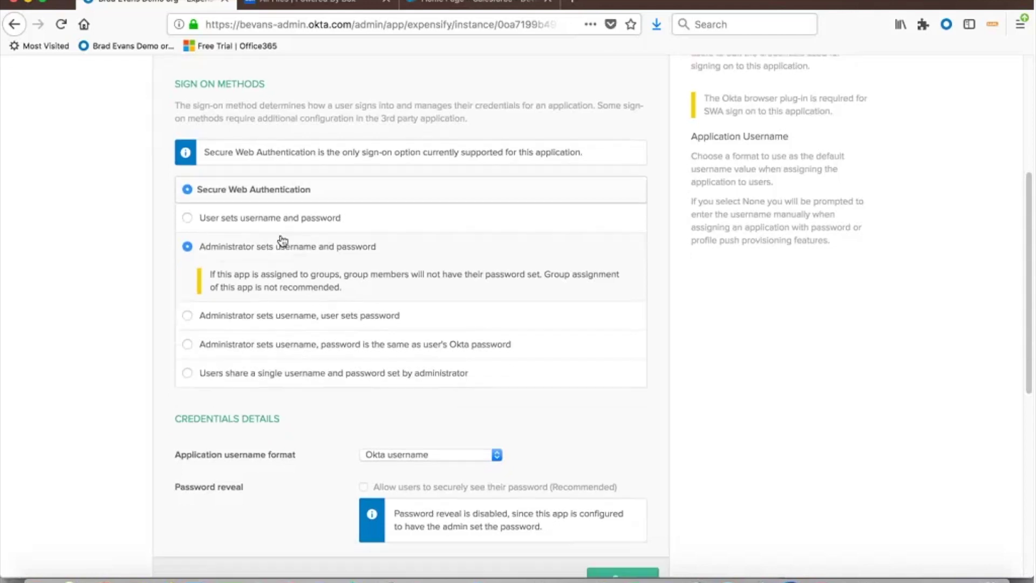
pyautogui.click(275, 210)
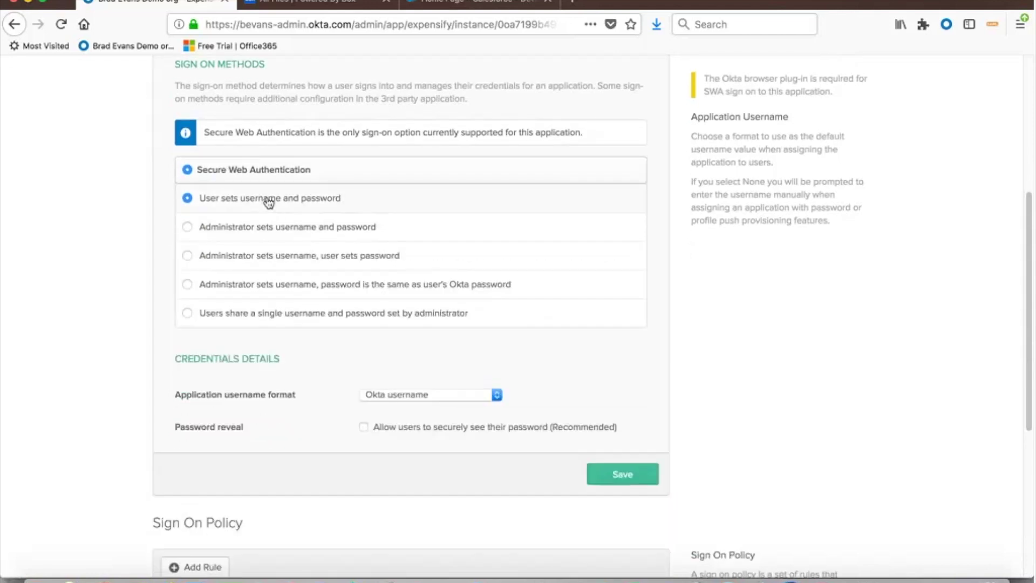
pyautogui.click(270, 236)
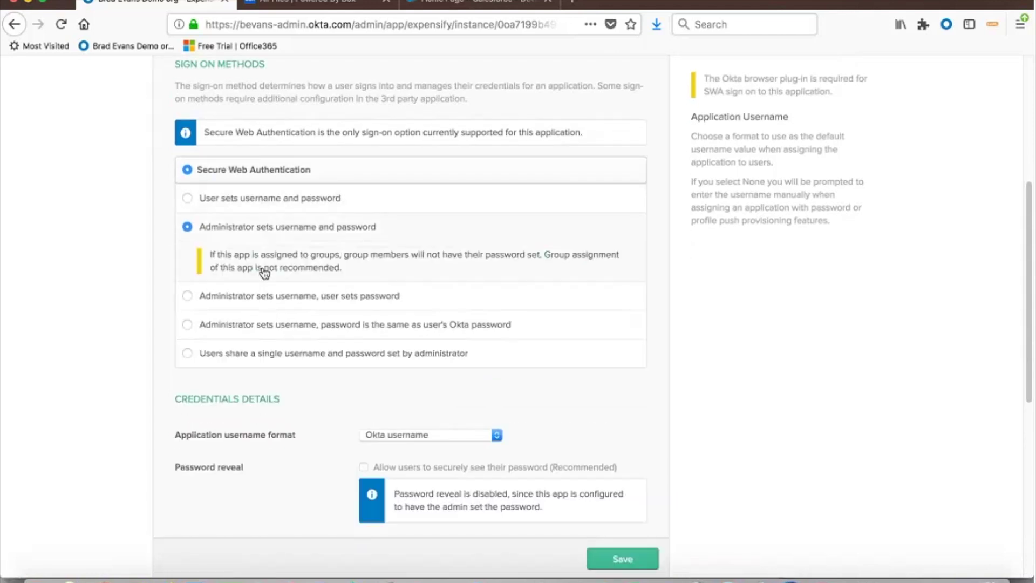
pyautogui.click(262, 301)
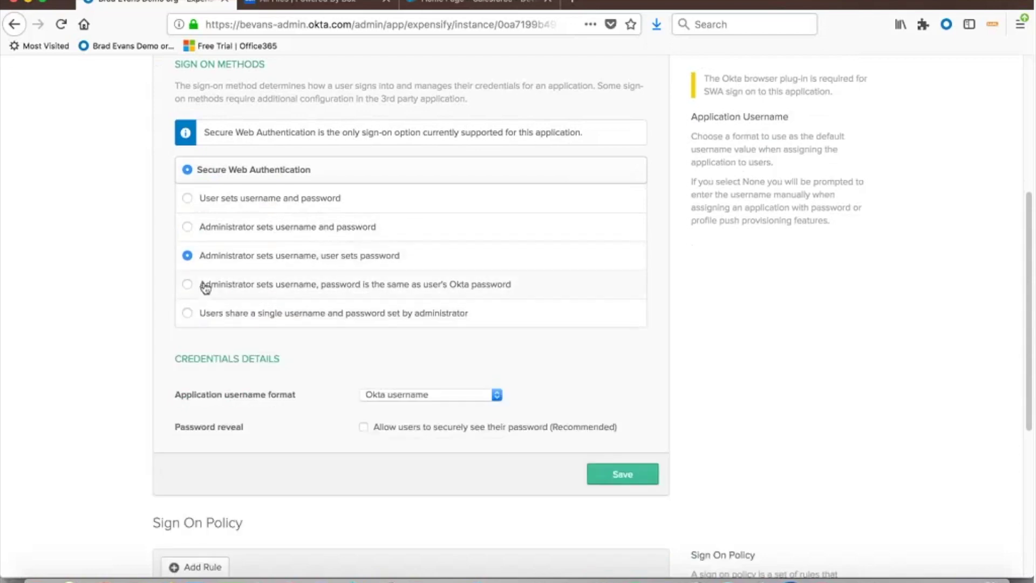
pyautogui.click(188, 284)
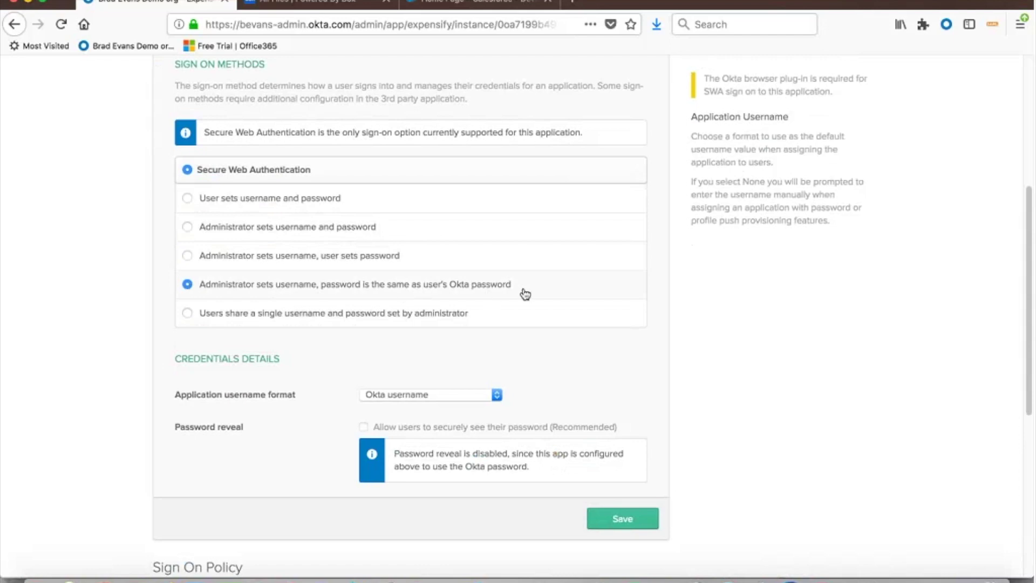
pyautogui.click(226, 314)
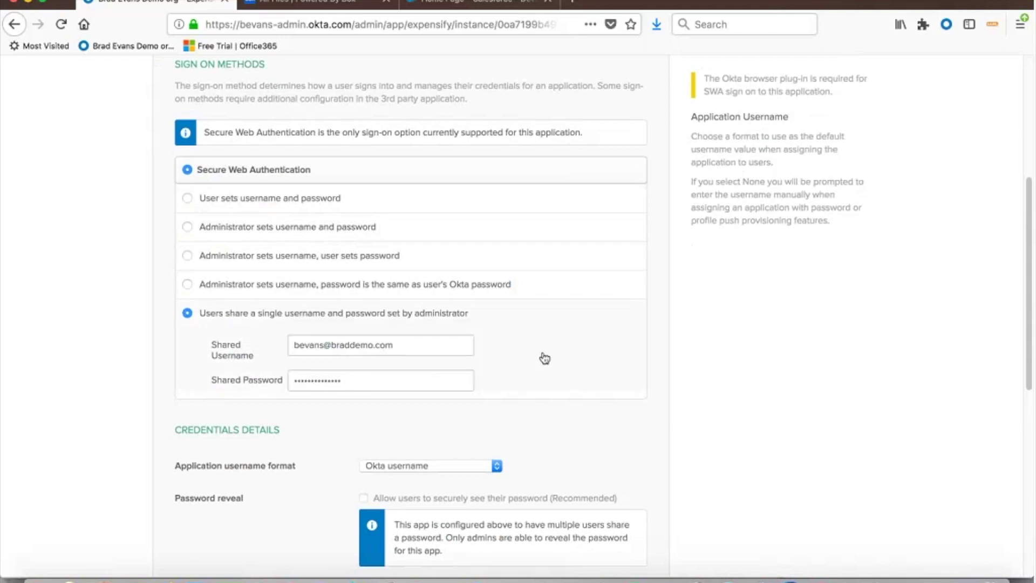
pyautogui.scroll(5, 469, 220)
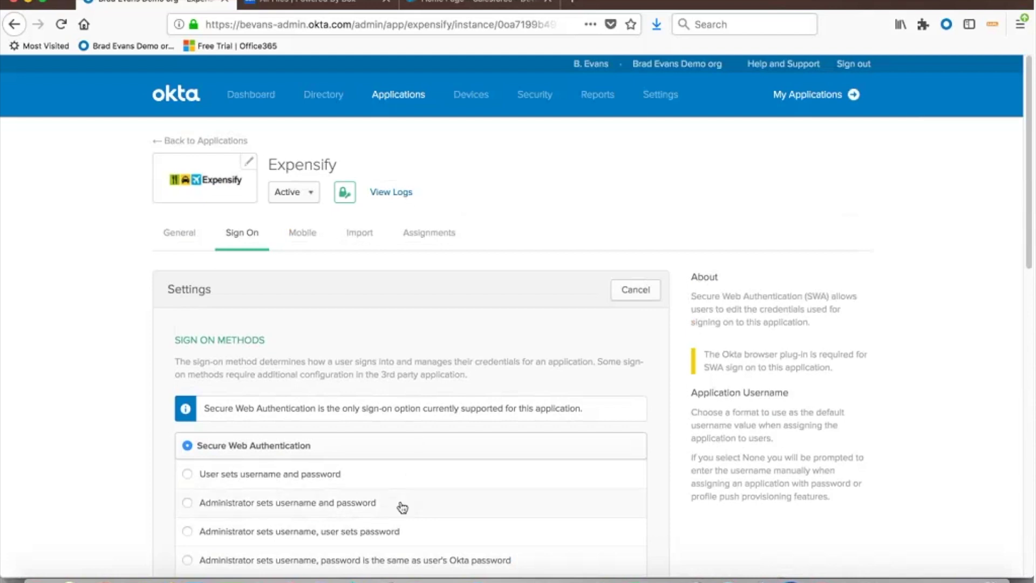
# - Leave the admin console for the My Applications end-user dashboard showing the Work app tiles
pyautogui.click(812, 104)
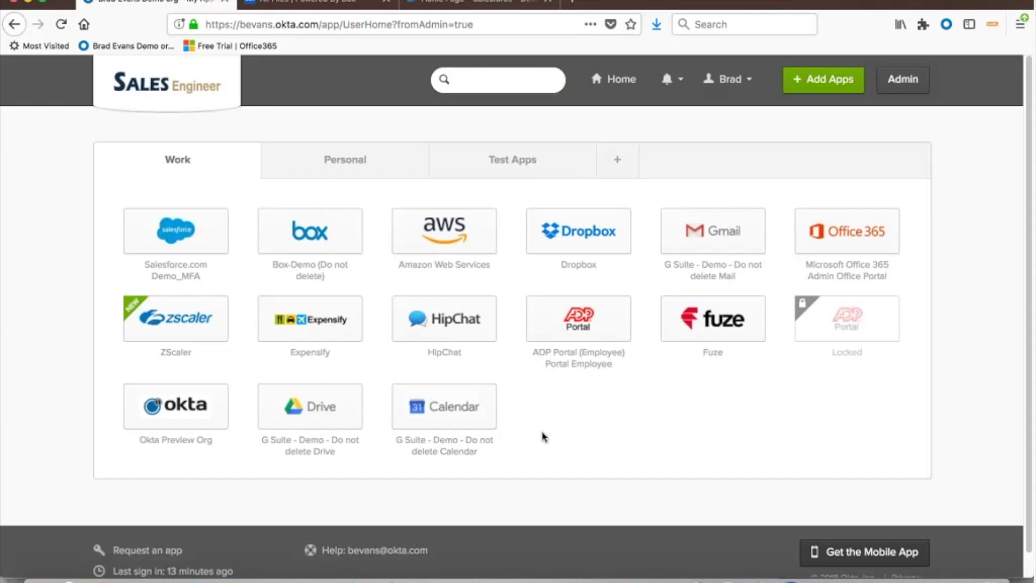
pyautogui.click(441, 238)
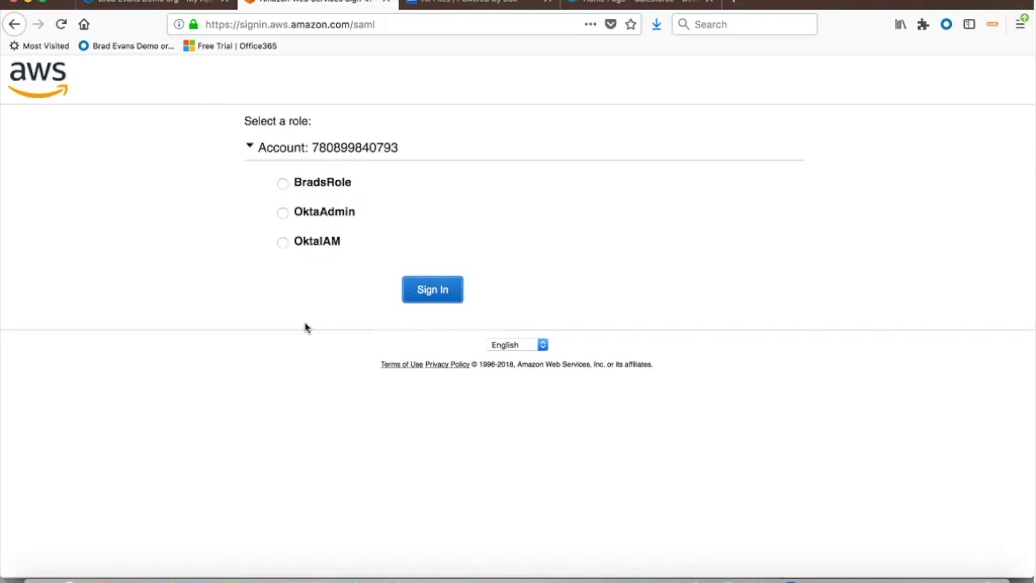
pyautogui.press('super+w')
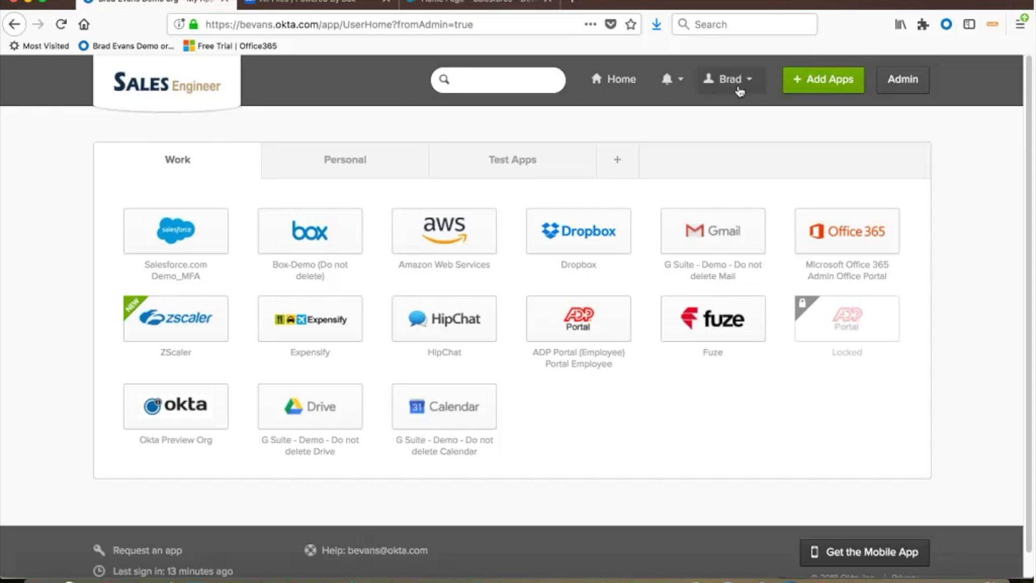
# - Sign out of Okta from the user menu and bring up the 'Need help signing in?' options
pyautogui.click(739, 87)
pyautogui.click(728, 148)
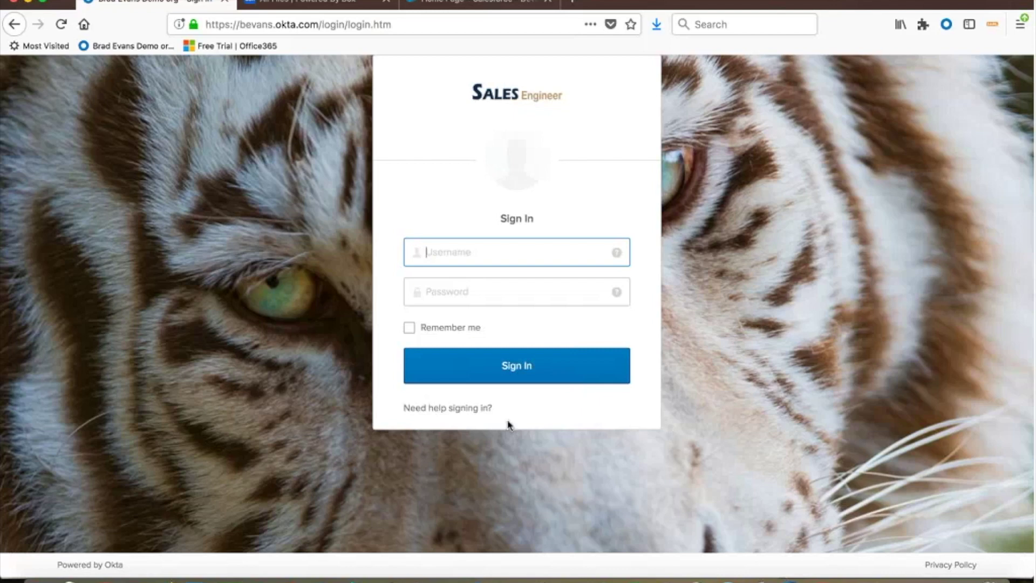
pyautogui.click(469, 409)
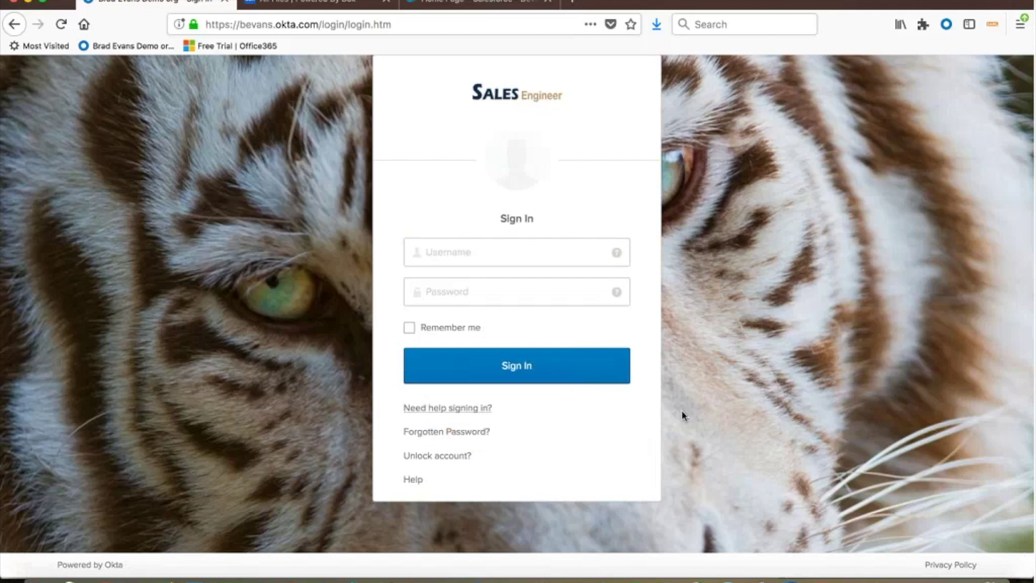
# - On the Forgotten Password page, enter the user's username and request a reset via SMS
pyautogui.click(463, 439)
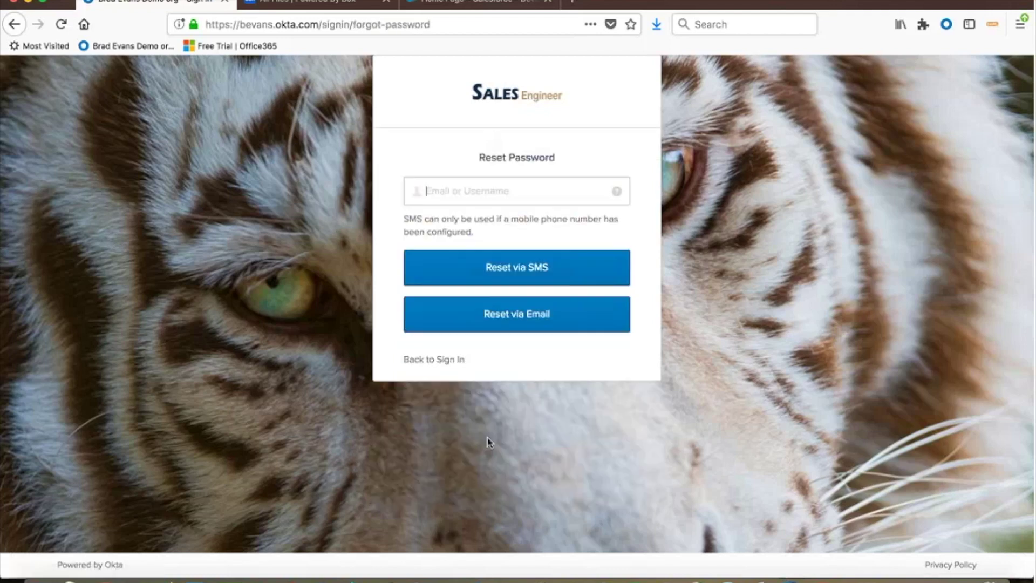
pyautogui.write('brade')
pyautogui.click(523, 272)
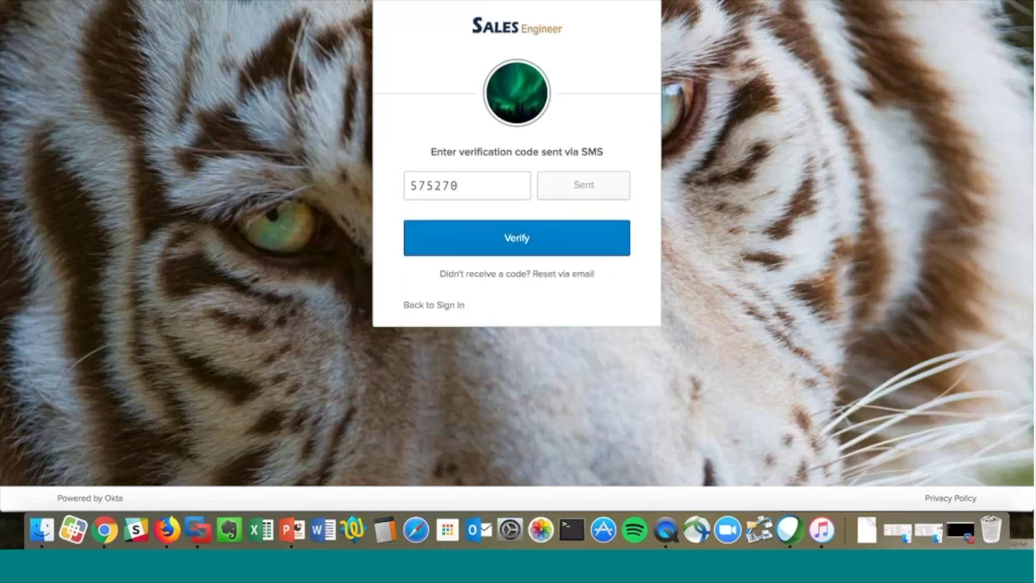
# - Submit the SMS verification code and answer the security question
pyautogui.press('Return')
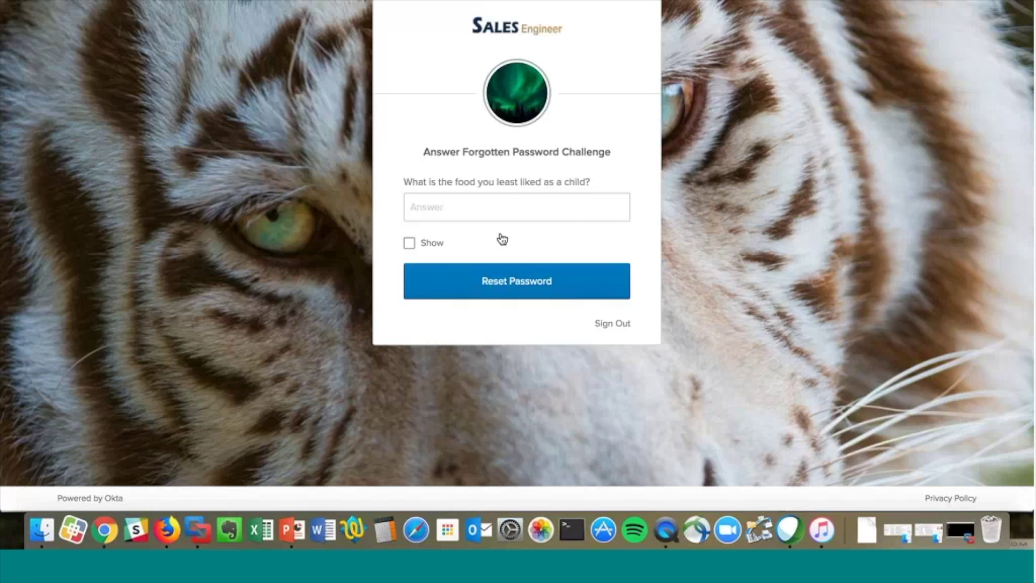
pyautogui.click(499, 291)
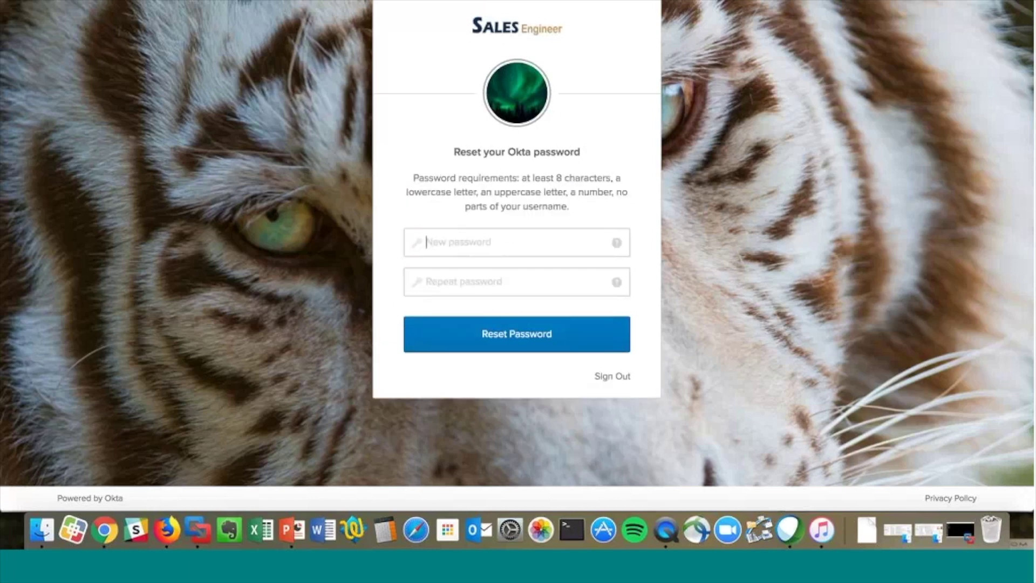
# - Enter the new password, repeat it in the confirmation field, and submit the reset
pyautogui.press('super+v')
pyautogui.click(488, 274)
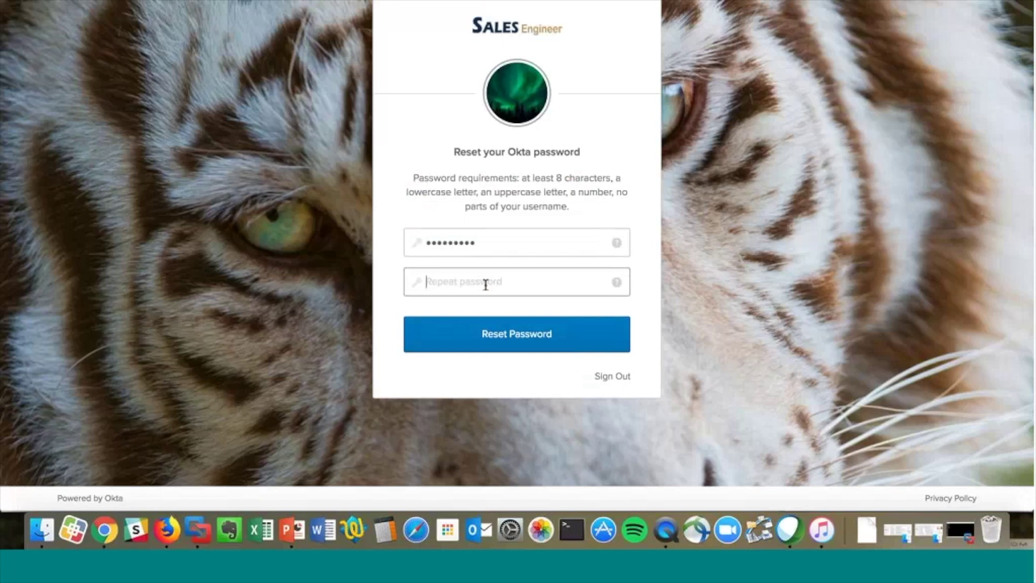
pyautogui.write('••••••••••')
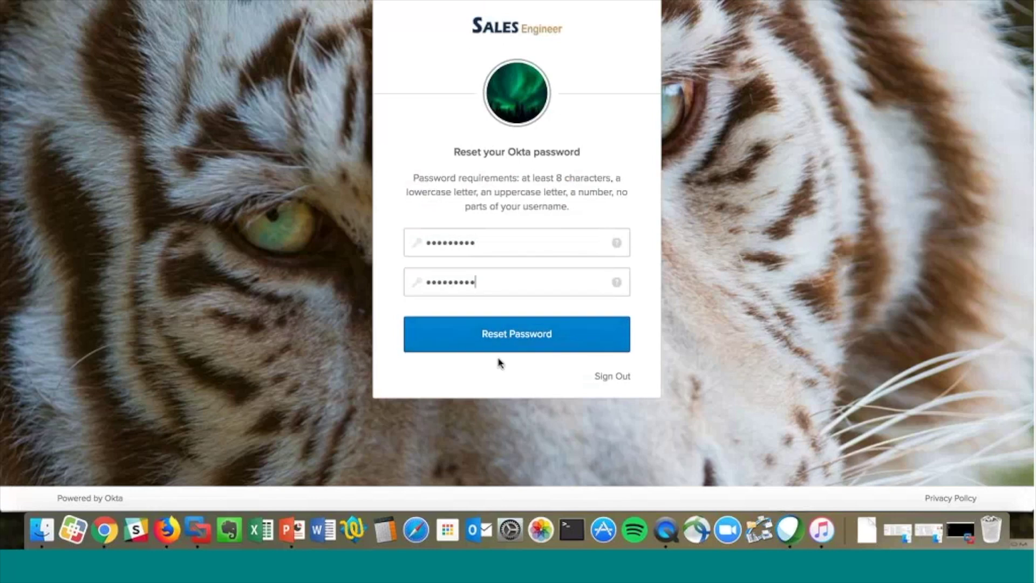
pyautogui.press('Return')
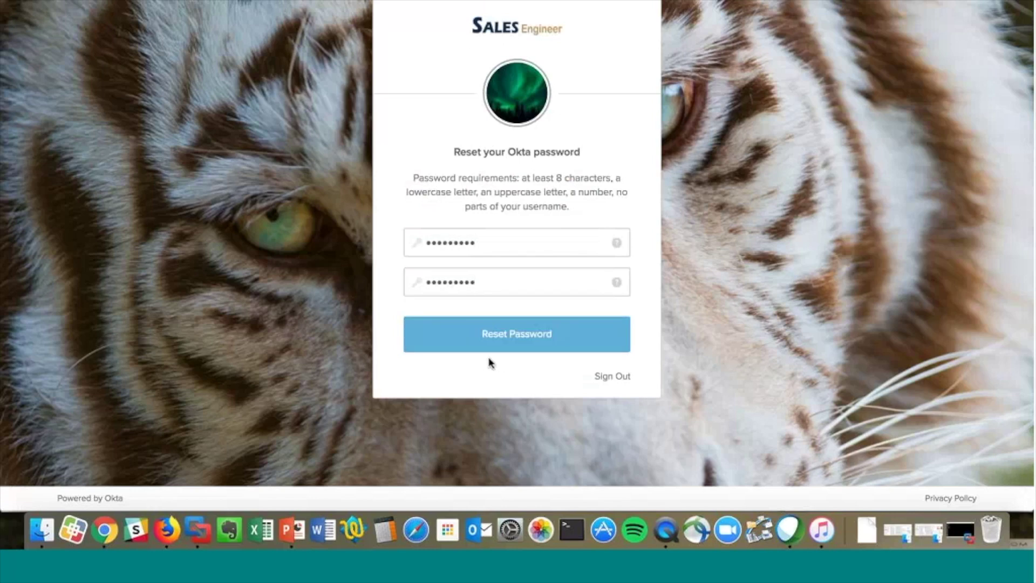